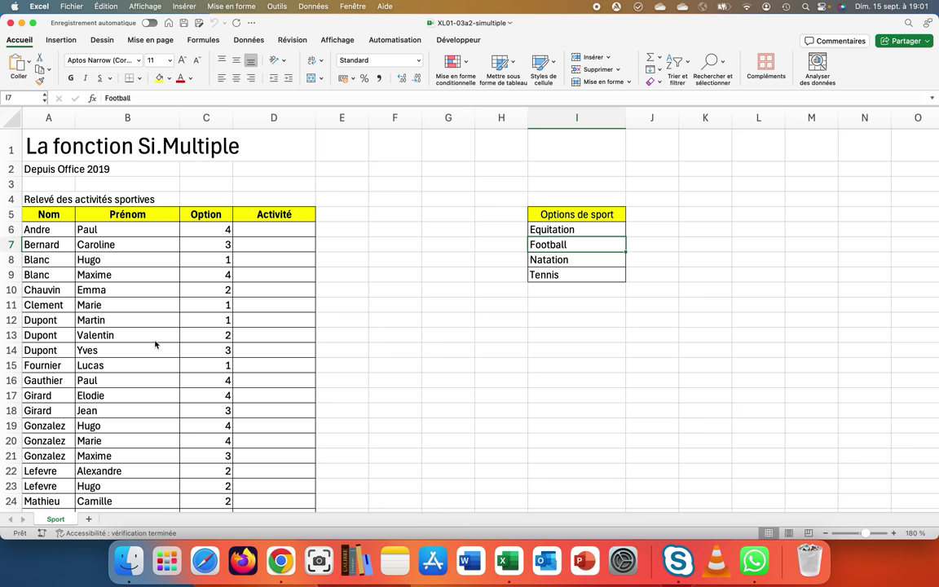
Step: Start a SI.MULTIPLE formula in D6, replacing the misspelled =si.muttiple( attempt via autocomplete
scroll(155, 345, down, 5)
scroll(155, 345, down, 3)
scroll(154, 345, down, 2)
scroll(155, 345, up, 5)
scroll(155, 345, up, 2)
scroll(155, 344, up, 3)
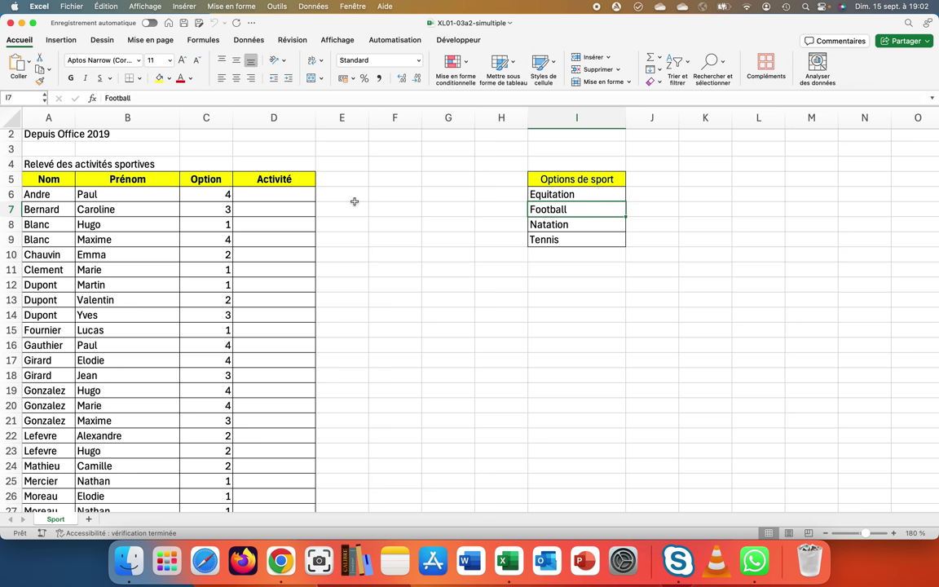
click(295, 195)
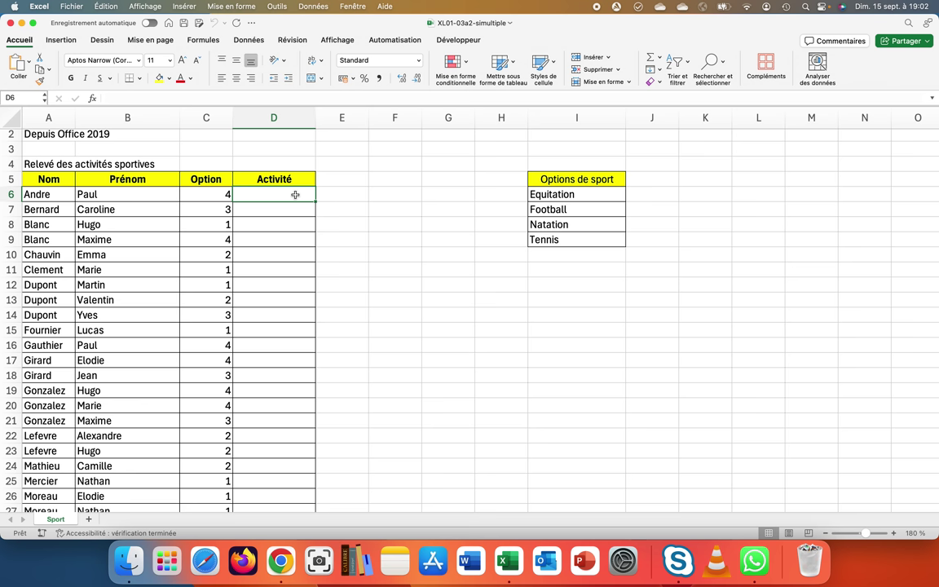
text(=si.mu)
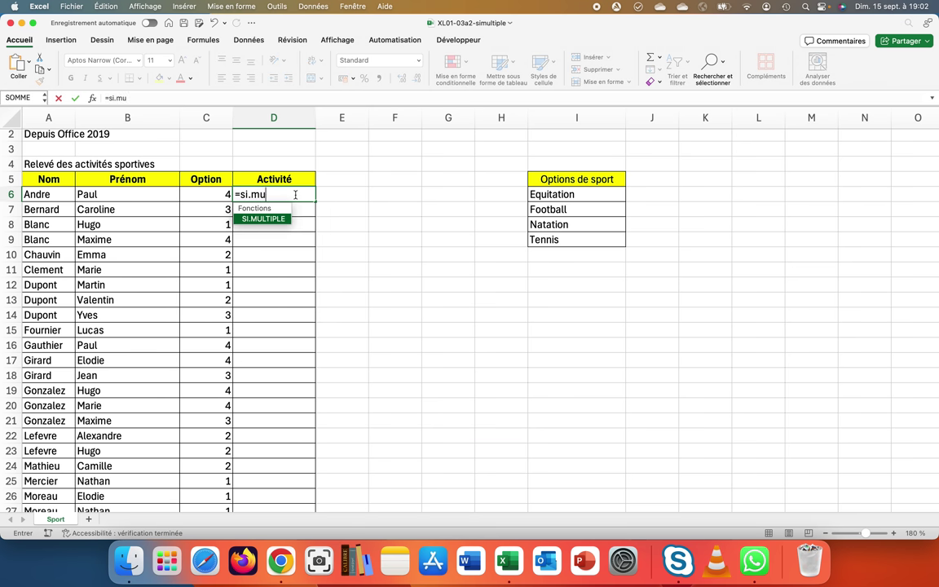
text(t)
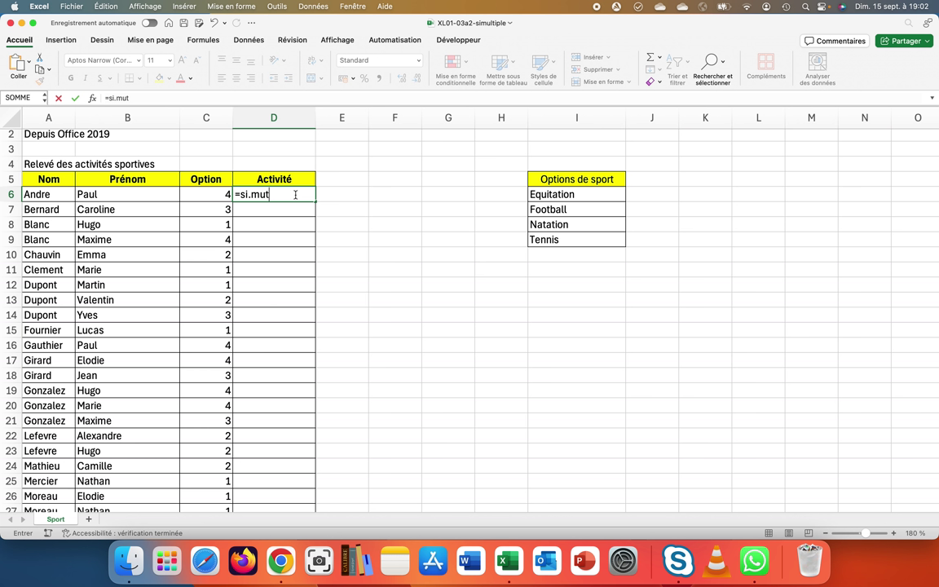
text(tiple)
text(()
key(BackSpace)
key(BackSpace)
key(BackSpace)
key(BackSpace)
key(BackSpace)
key(BackSpace)
key(BackSpace)
key(BackSpace)
key(BackSpace)
key(BackSpace)
key(BackSpace)
key(BackSpace)
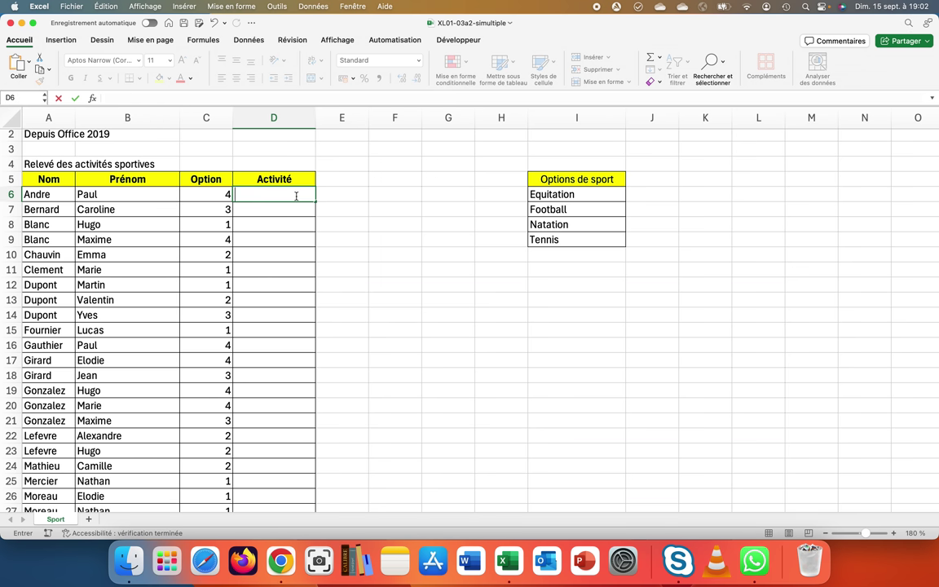
text(=)
text(si.m)
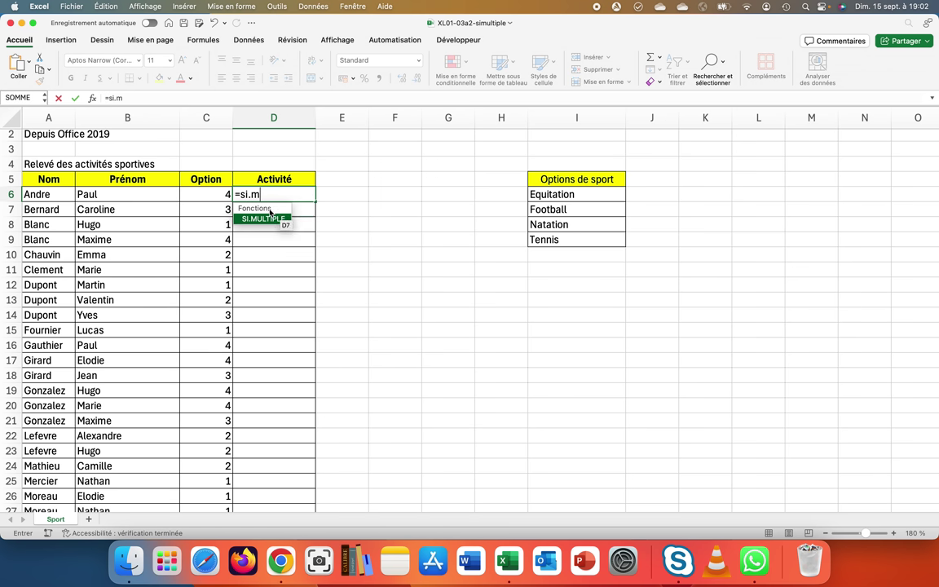
double_click(264, 218)
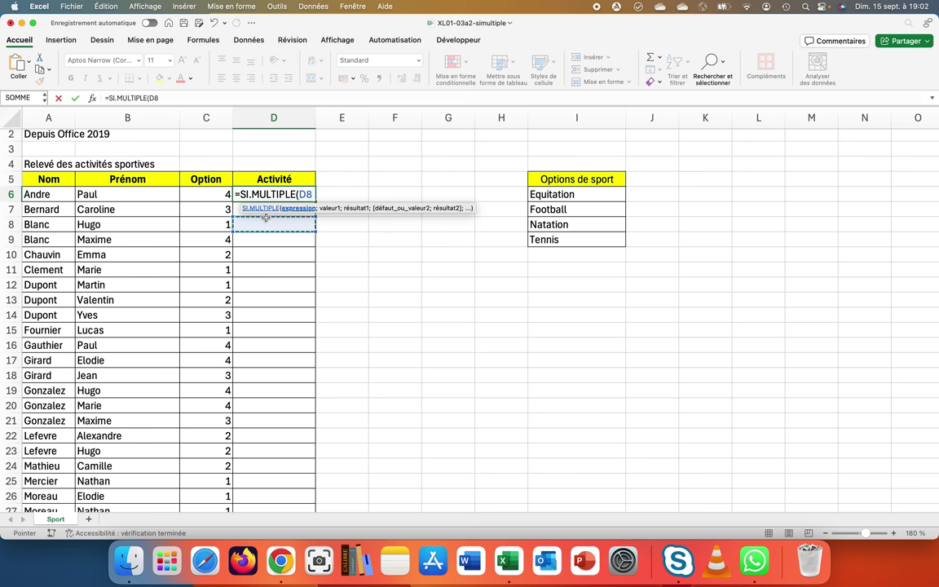
Step: Replace the stray D8 with C6 as the tested expression and add case 1
key(BackSpace)
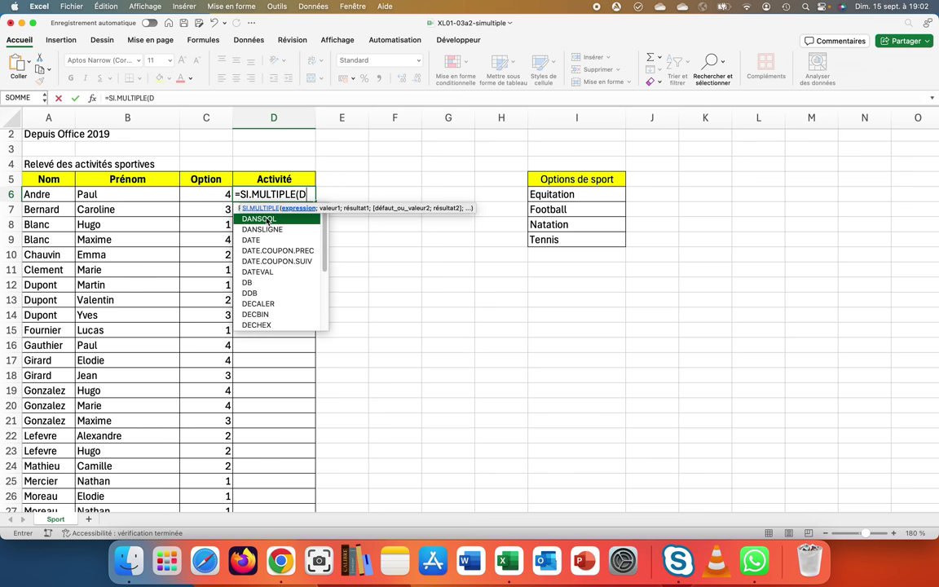
key(BackSpace)
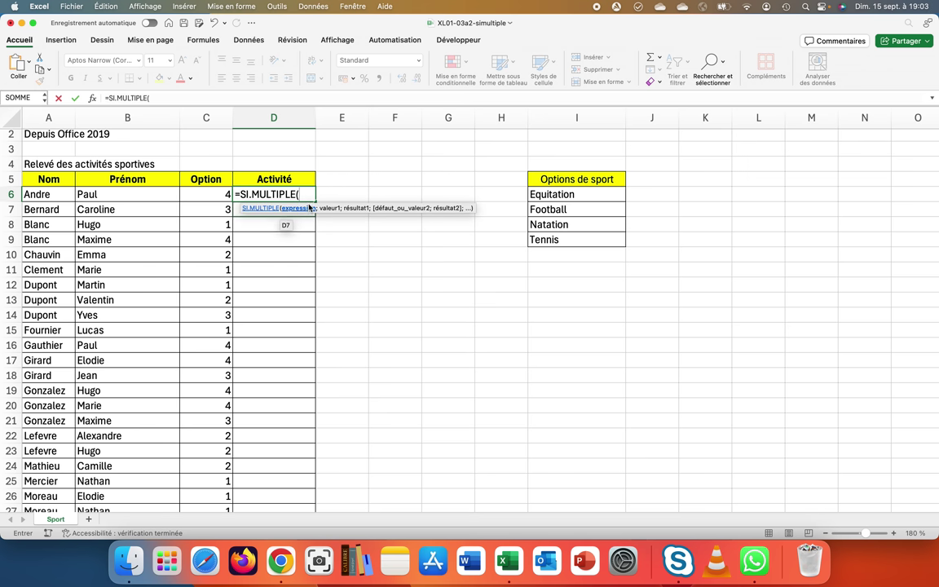
click(210, 192)
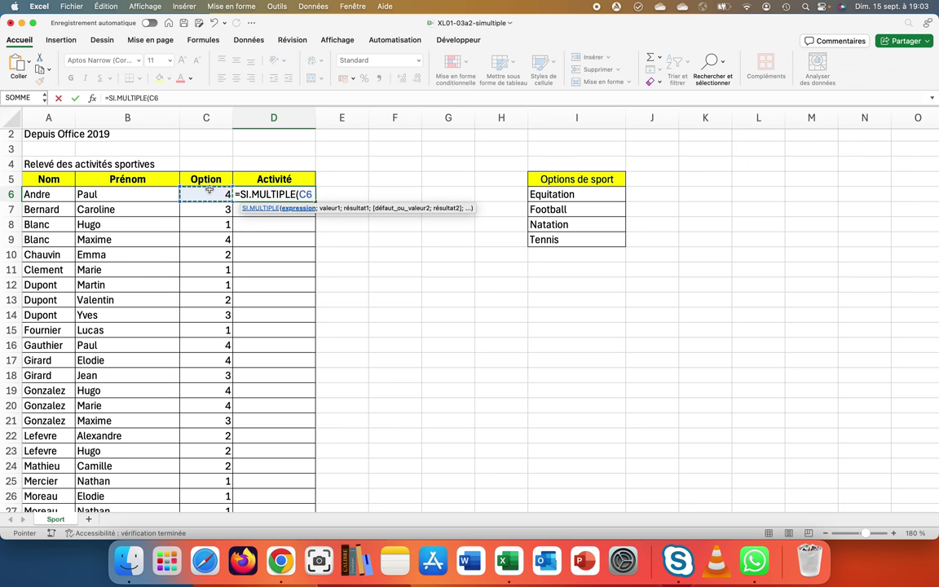
text(;1)
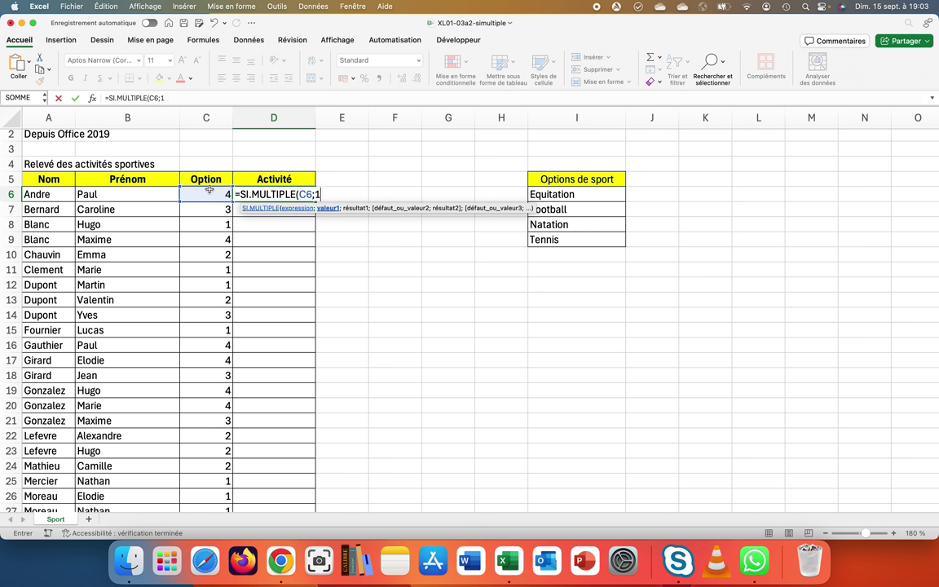
text(;)
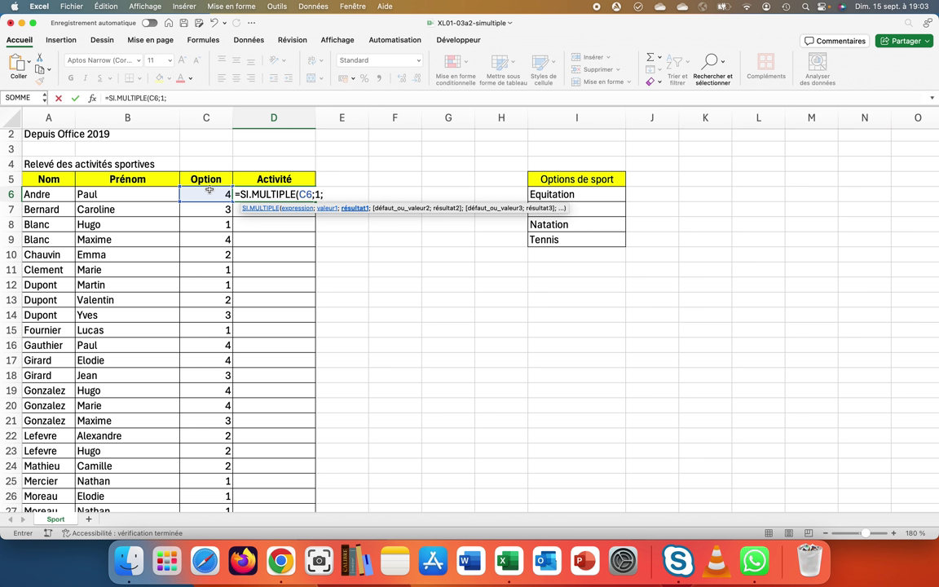
Step: Map option 1 to Equitation in $I$6 and option 2 to Football in $I$7
click(539, 193)
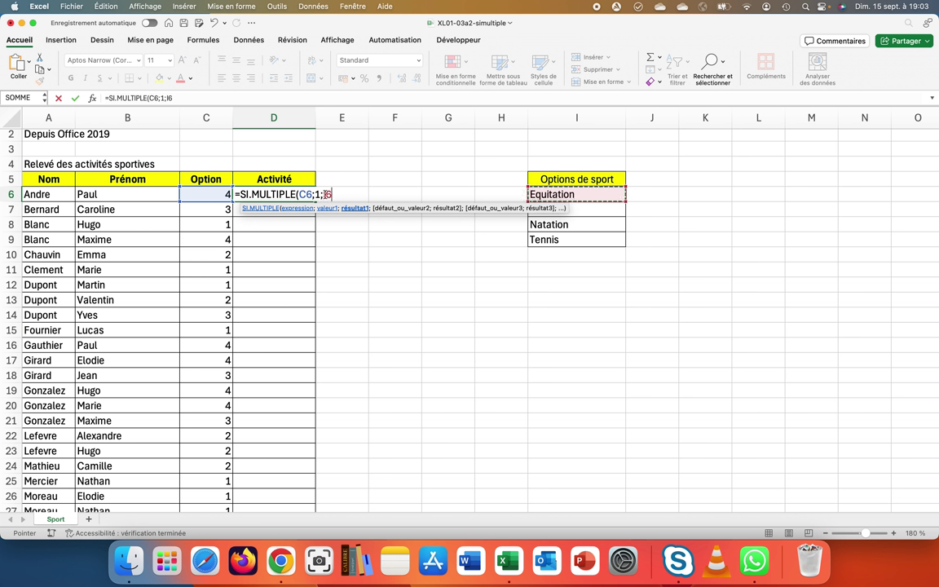
click(327, 194)
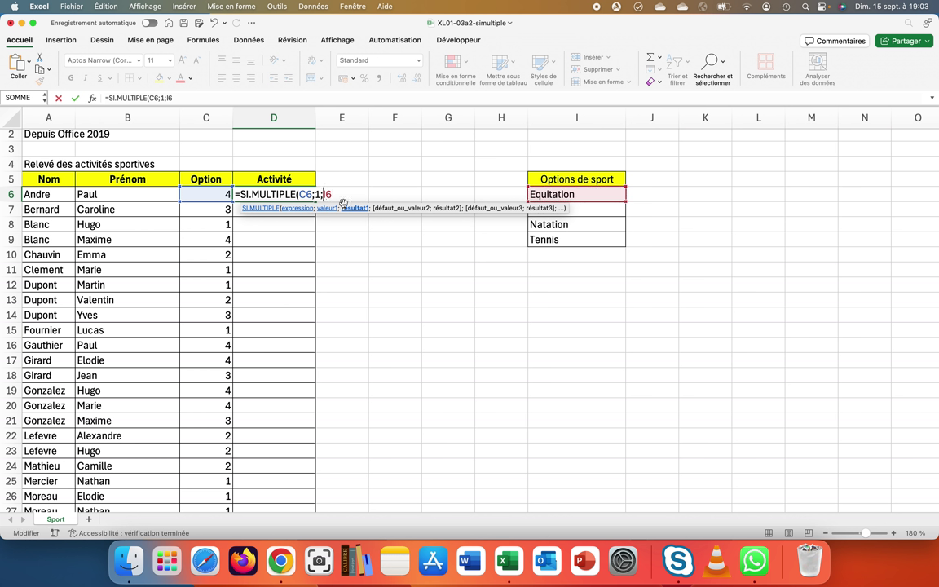
key(F4)
click(347, 194)
text(;2)
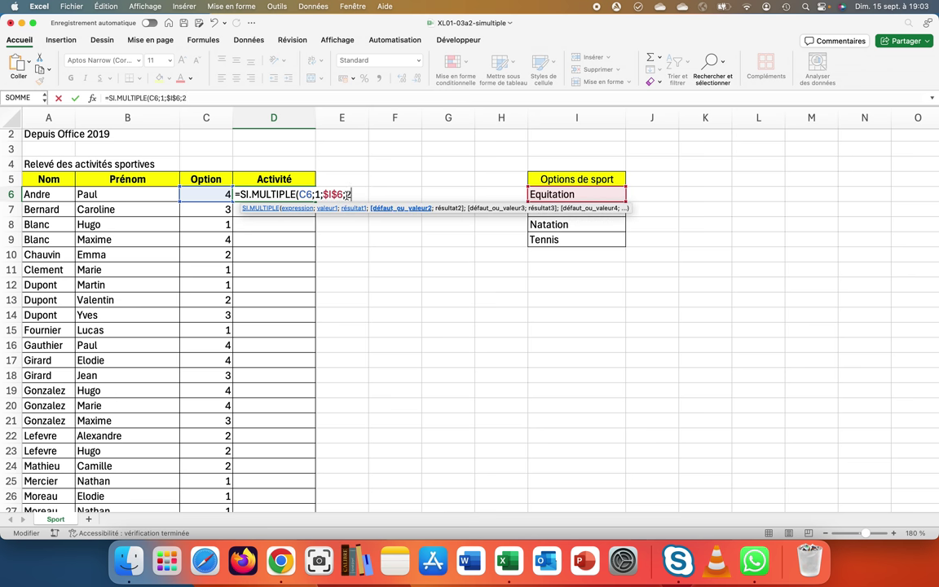
text(;)
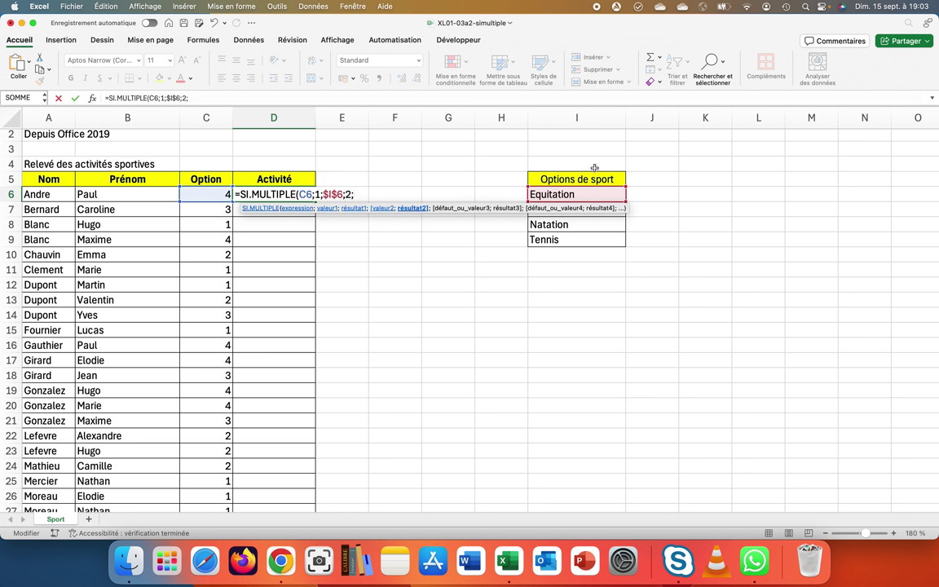
click(562, 225)
key(Up)
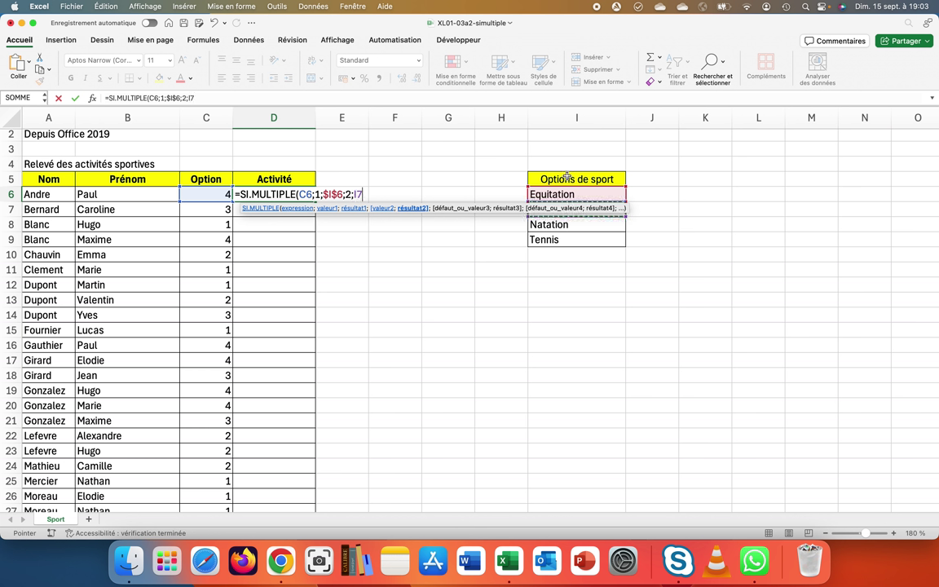
click(360, 194)
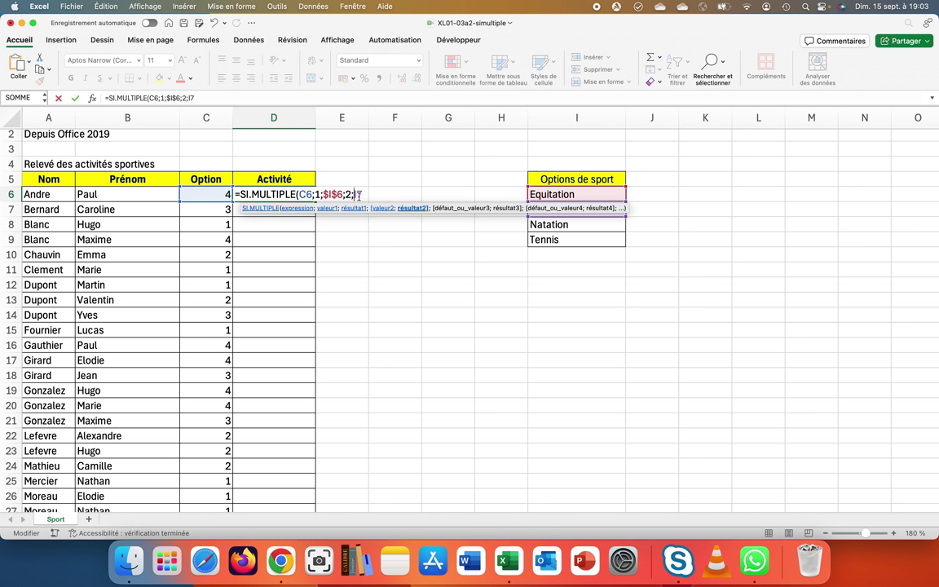
text($)
key(F4)
text(;)
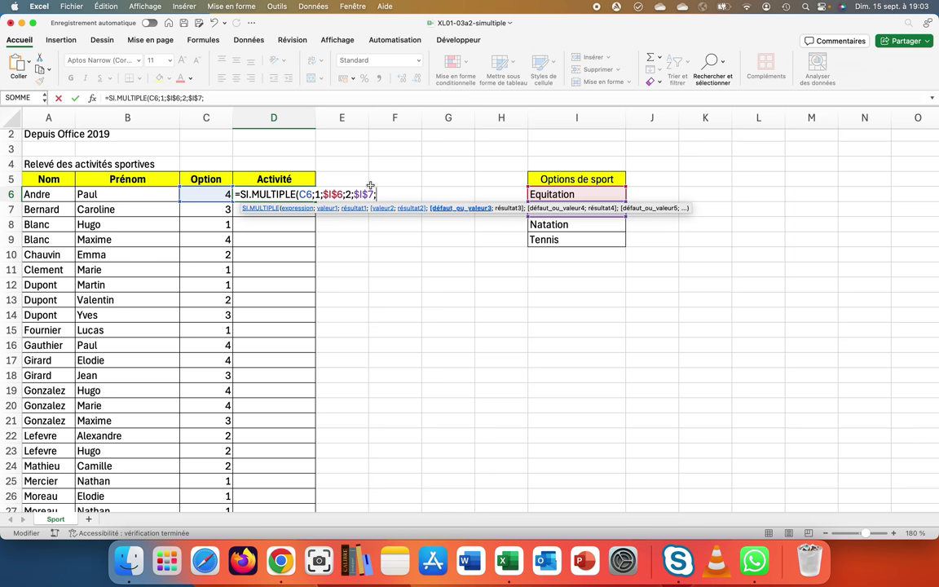
Step: Map option 3 to Natation in $I$8 and begin case 4
click(564, 225)
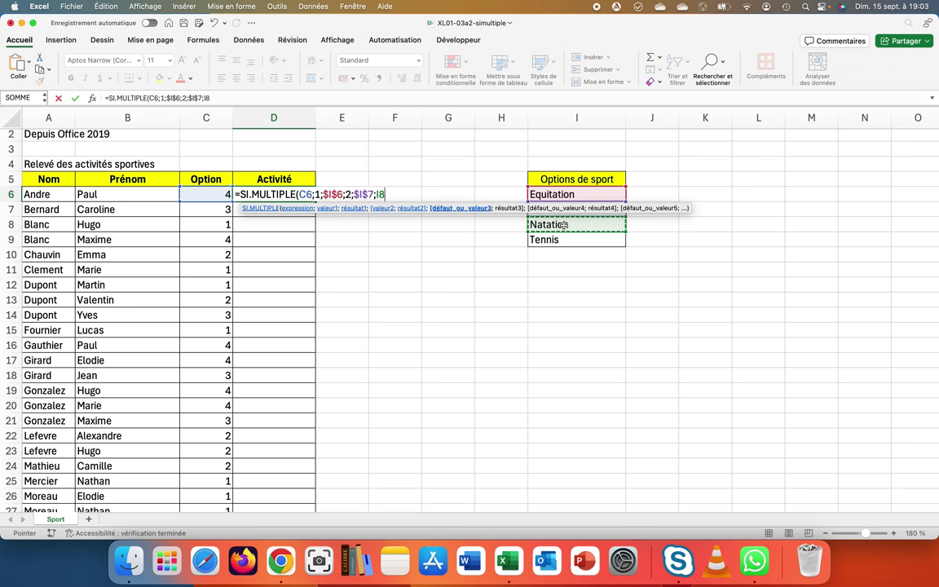
text(;)
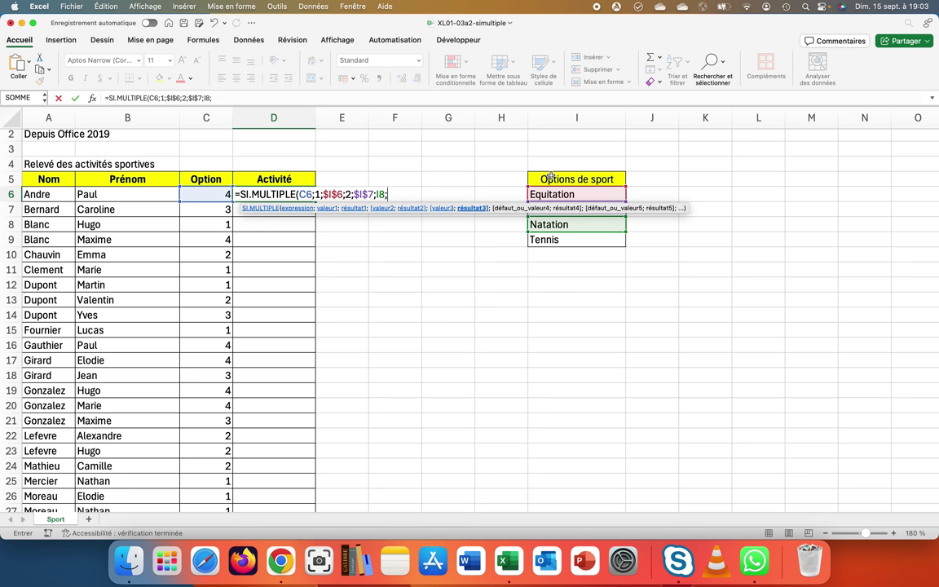
key(BackSpace)
key(BackSpace)
key(BackSpace)
text(3)
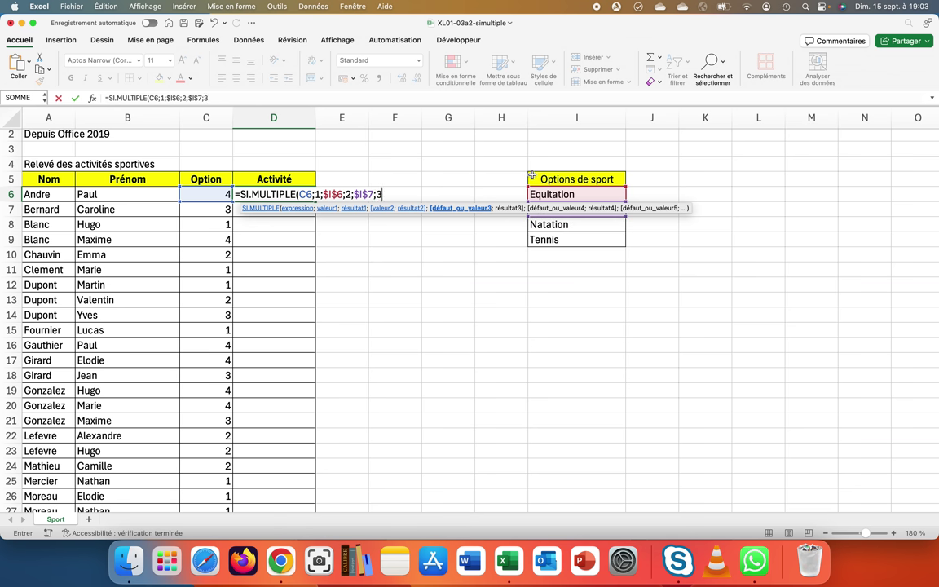
text(;)
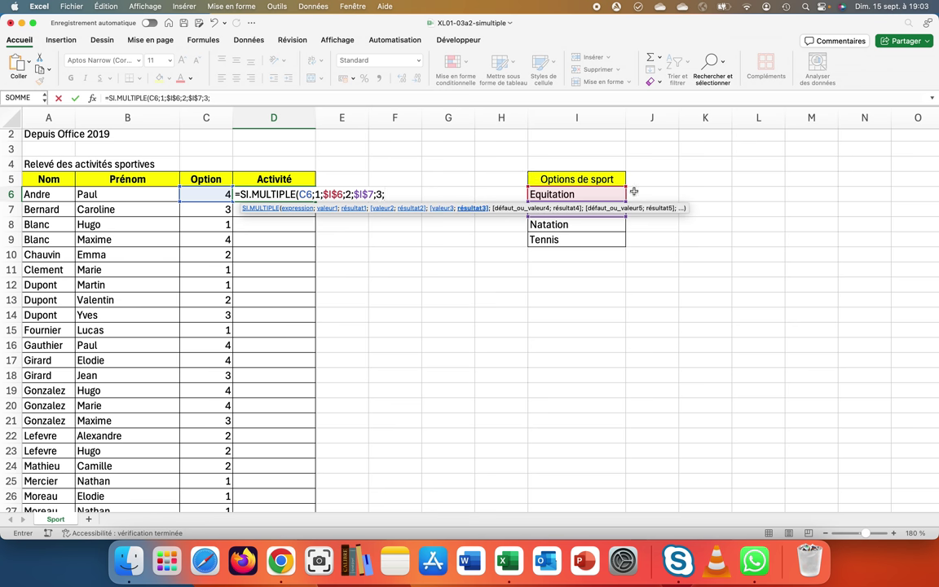
click(602, 225)
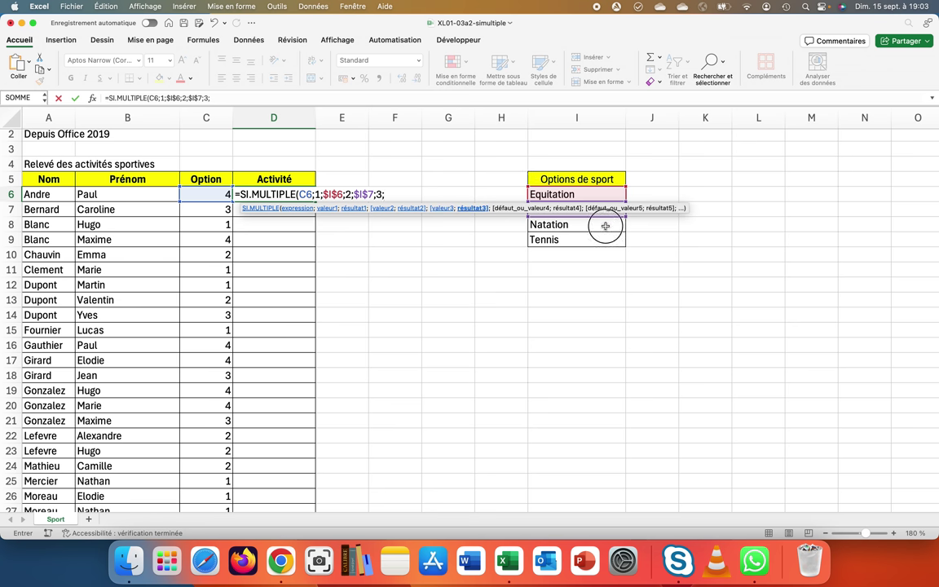
click(385, 194)
text($I$)
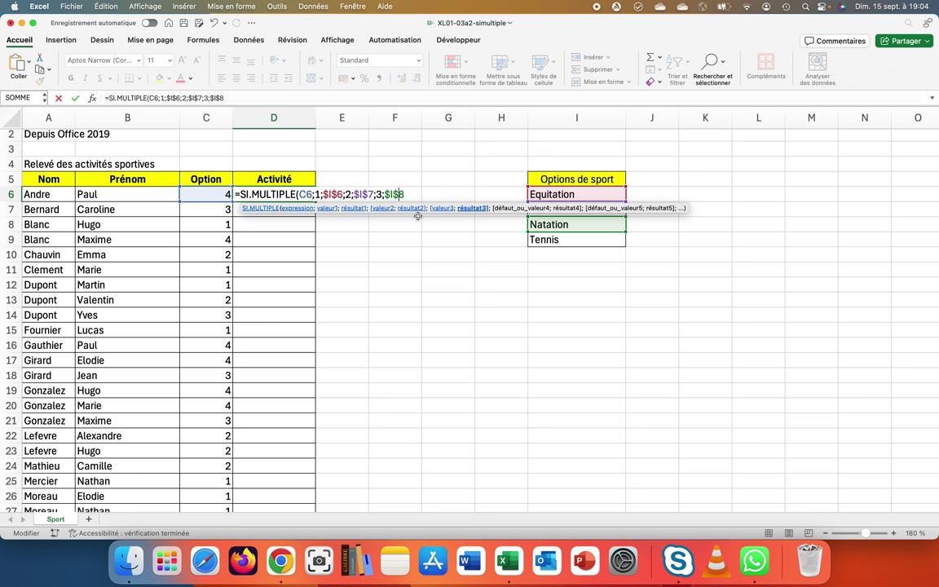
key(Right)
text($8)
text(;)
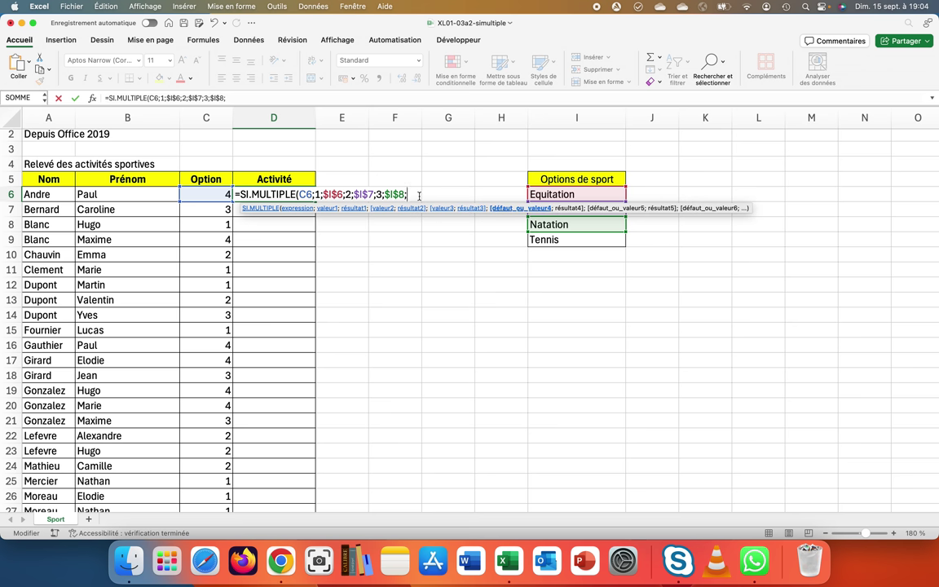
text(4;)
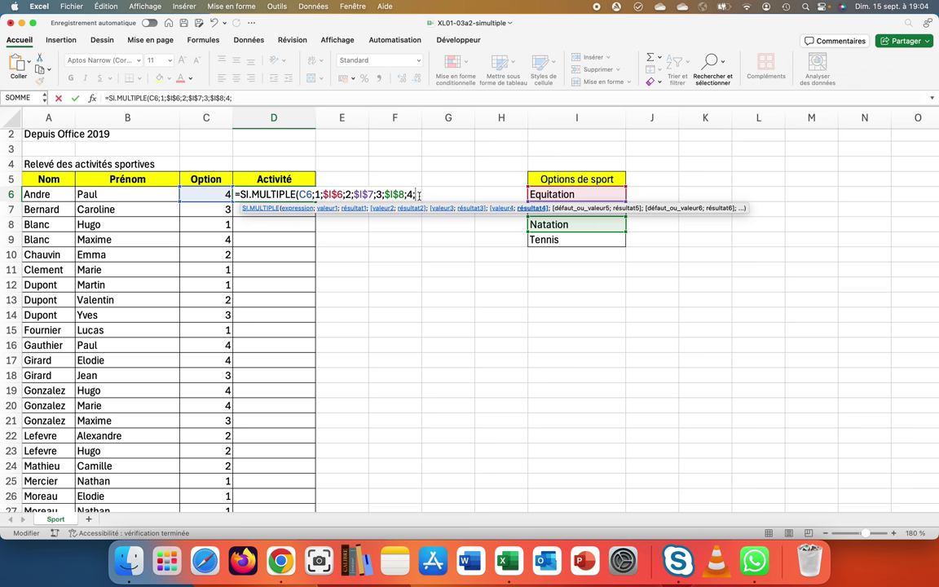
Step: Try to add an anchored Tennis (I9) result for option 4, which raises a formula error
click(556, 241)
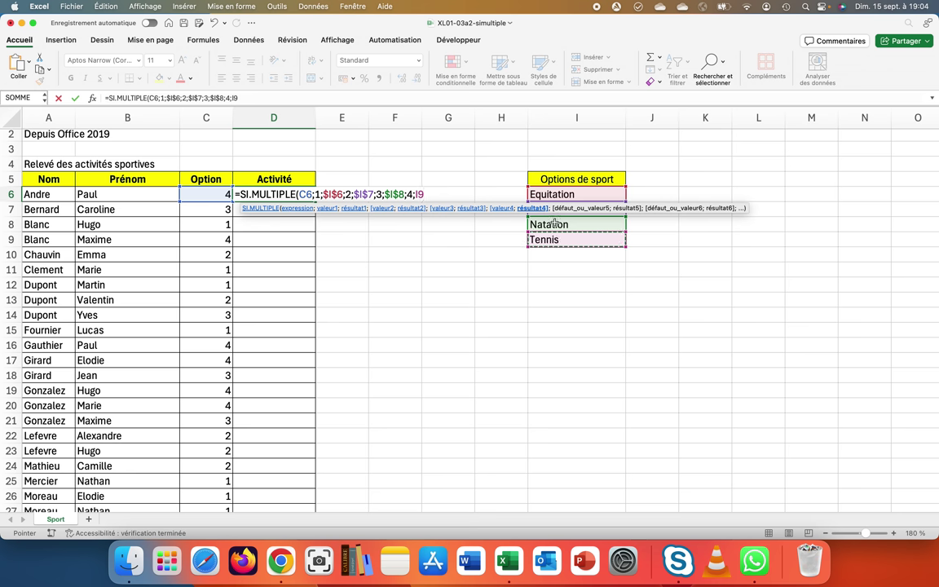
key(Left)
key(Left)
text($)
key(Return)
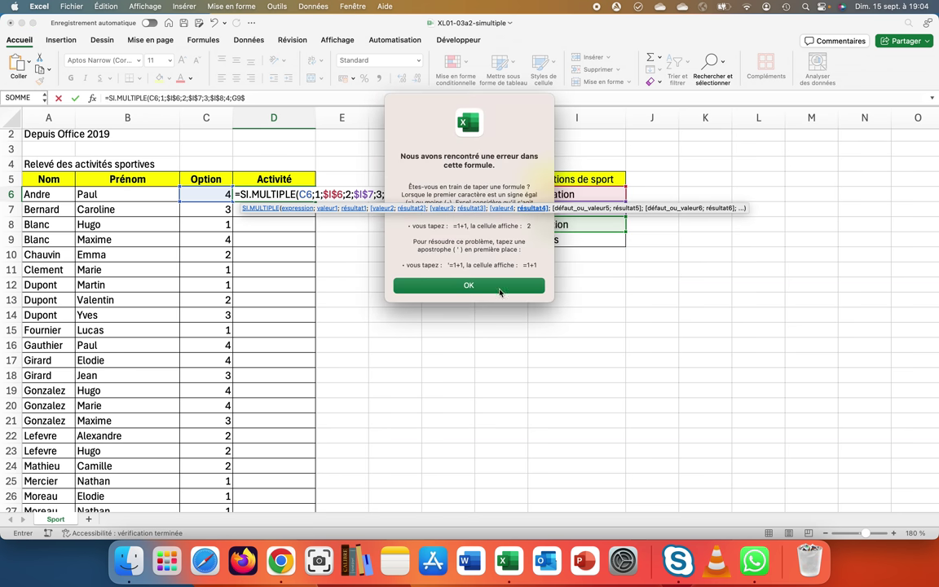
Step: Dismiss the error, use $I$9 as option 4's result, and close the formula
click(447, 281)
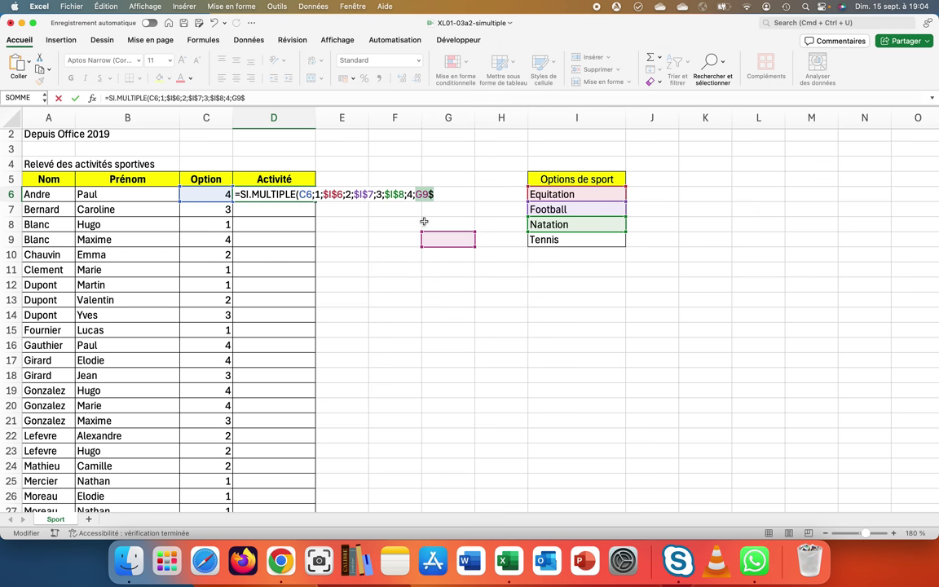
click(441, 194)
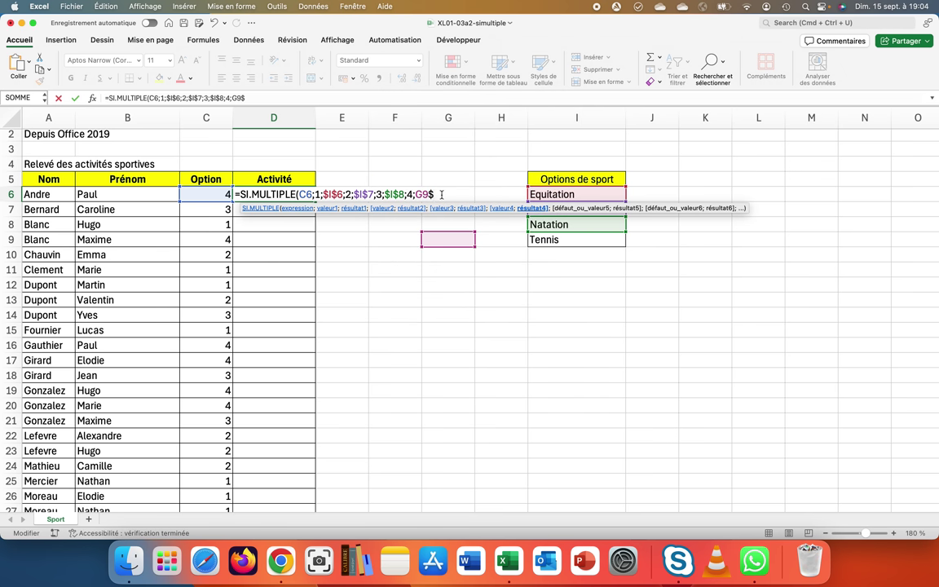
key(BackSpace)
key(BackSpace)
key(BackSpace)
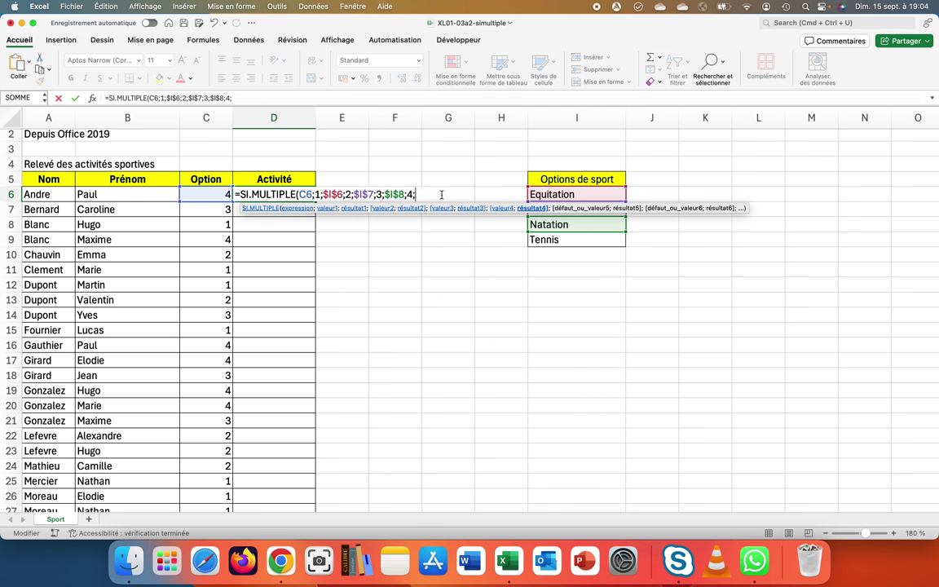
click(585, 240)
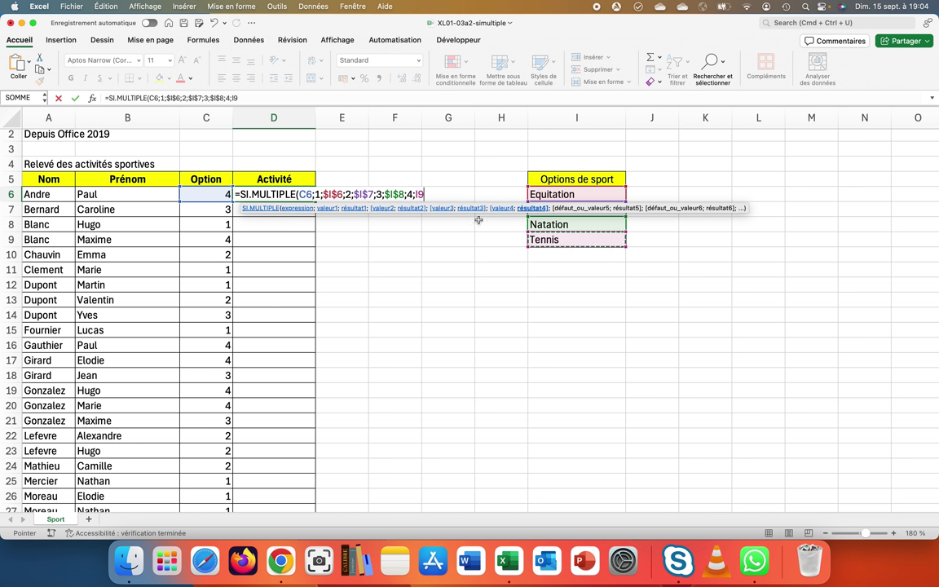
click(419, 194)
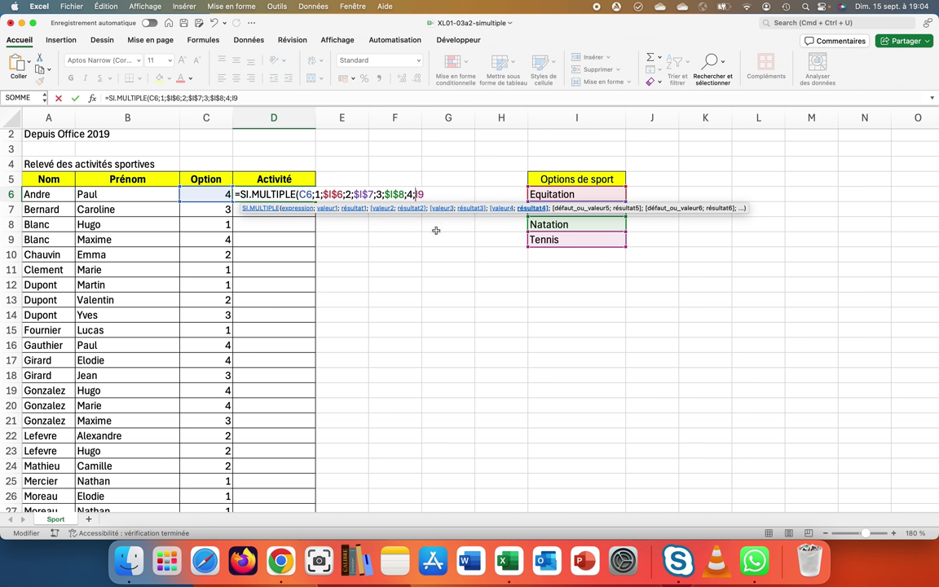
key(F4)
text())
key(Return)
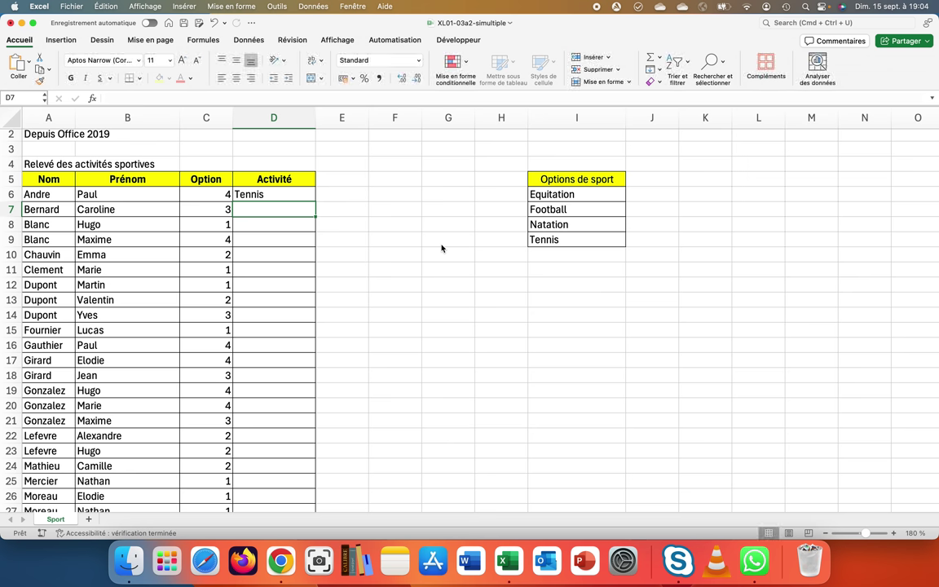
Step: Fill D6's formula down the Activité column using the fill handle
click(278, 195)
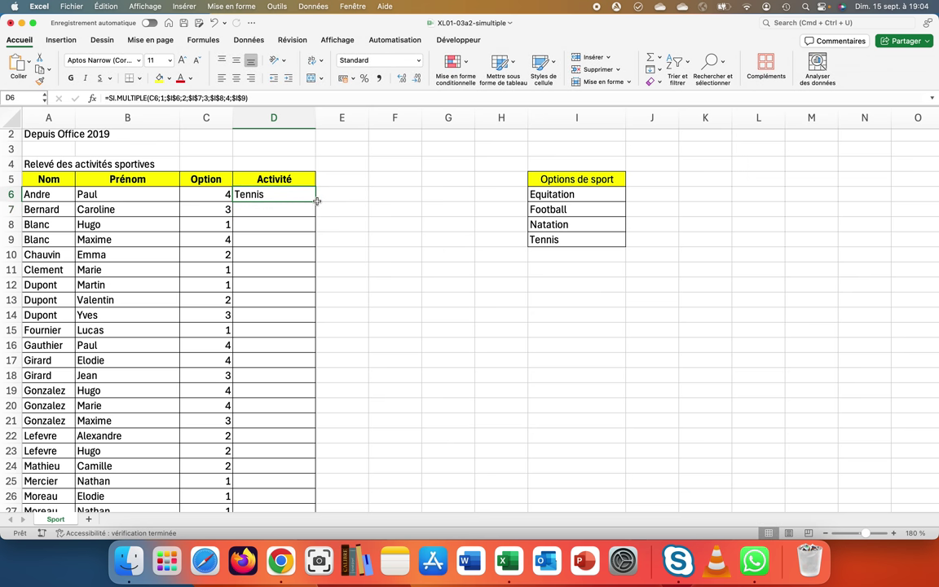
click(316, 201)
double_click(316, 202)
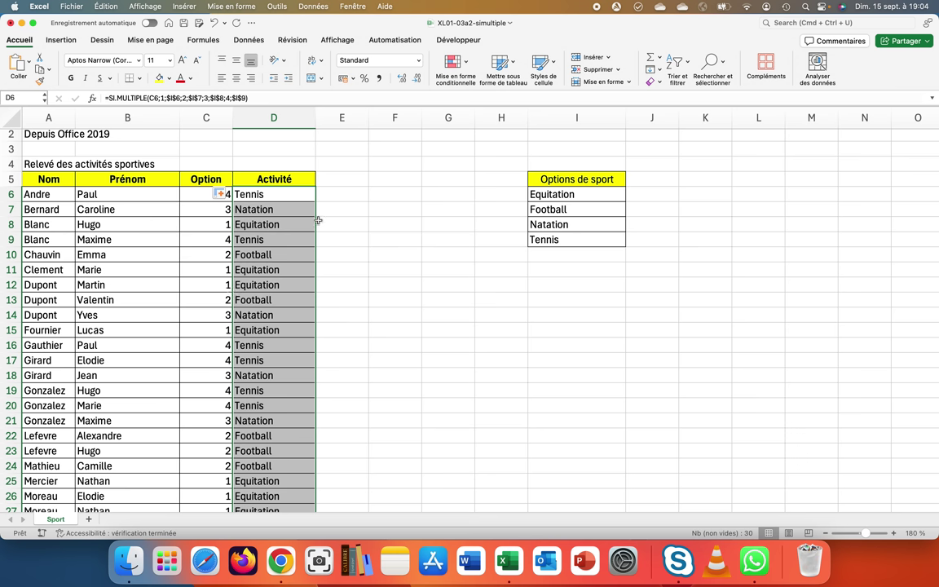
Step: Reopen D6 to show =SI.MULTIPLE(C6;1;$I$6;2;$I$7;3;$I$8;4;$I$9) with its colour-coded references
click(278, 197)
double_click(279, 197)
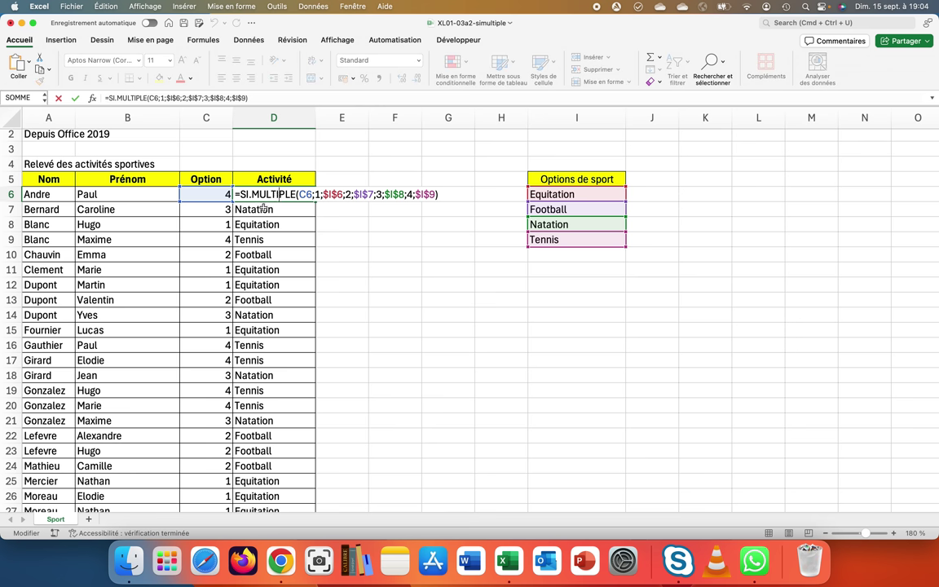